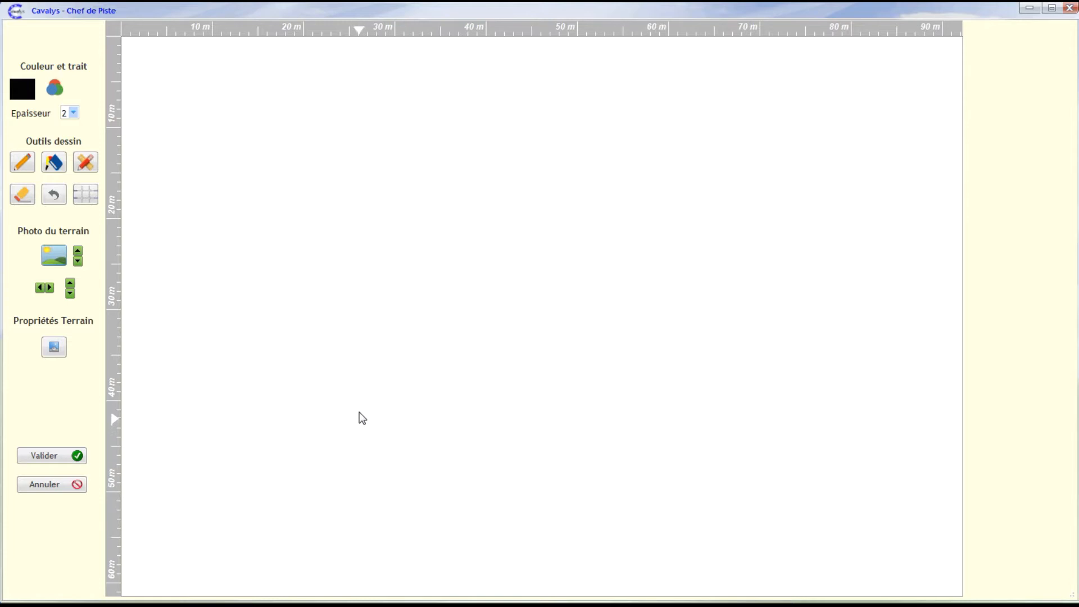
Display the terrain photo and measure the red reference line across the arena from fence to fence
click(53, 255)
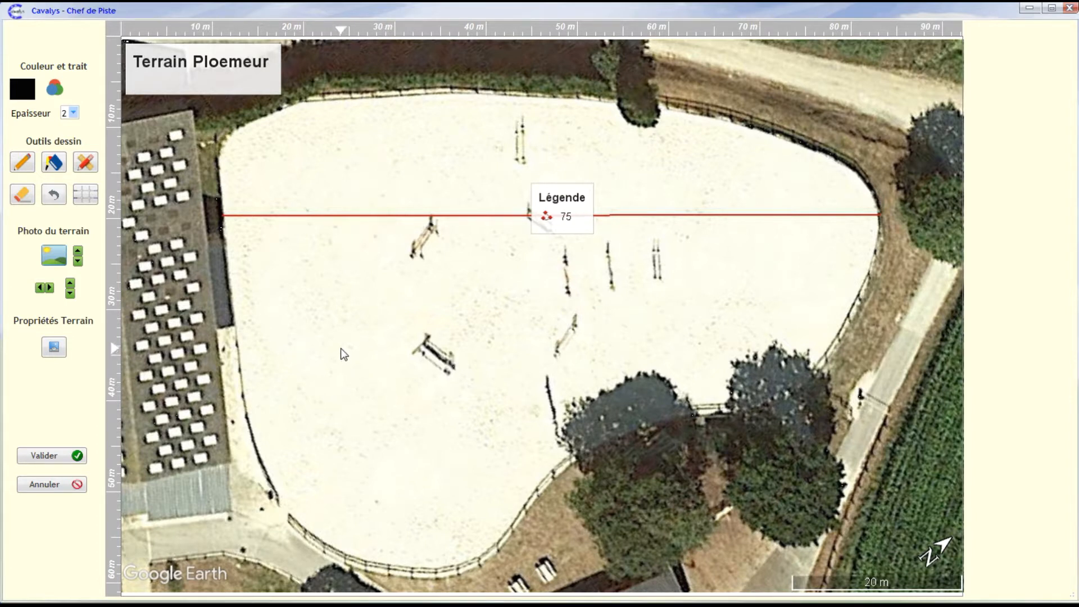
click(86, 162)
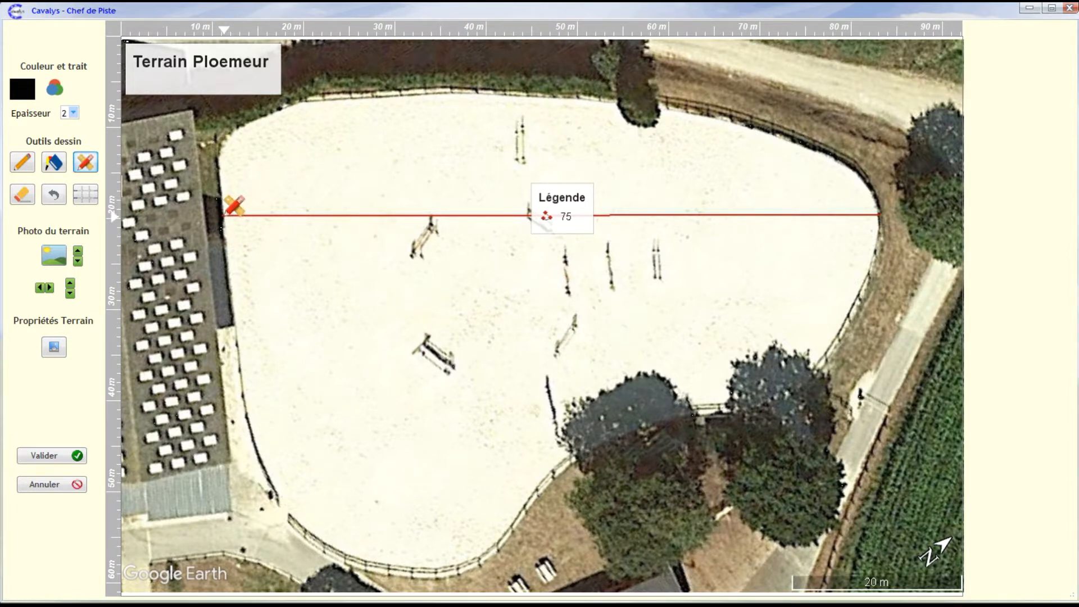
drag(224, 216, 883, 214)
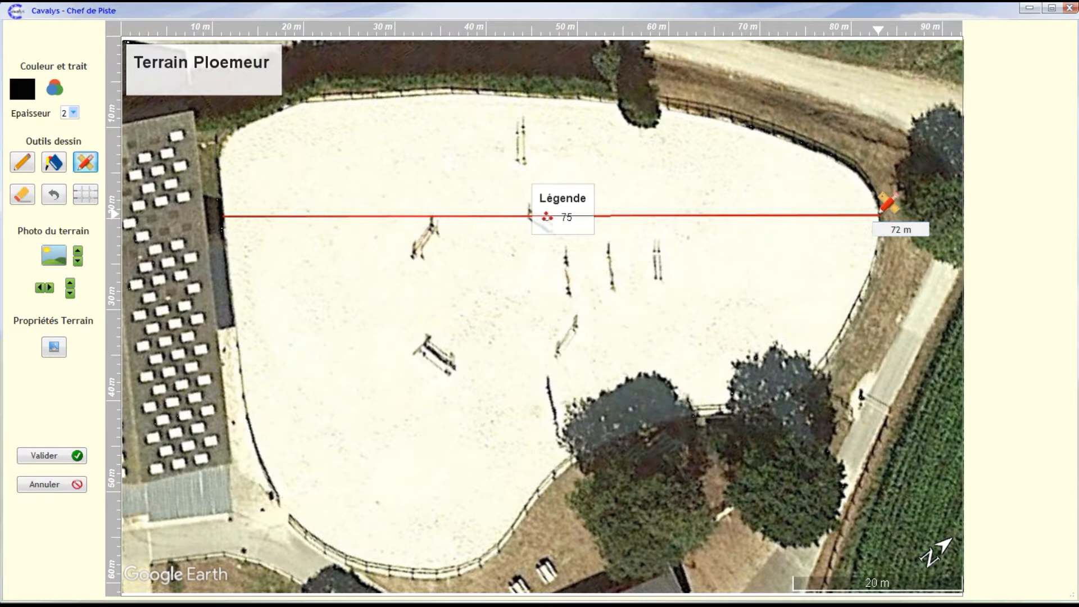
drag(881, 215, 881, 215)
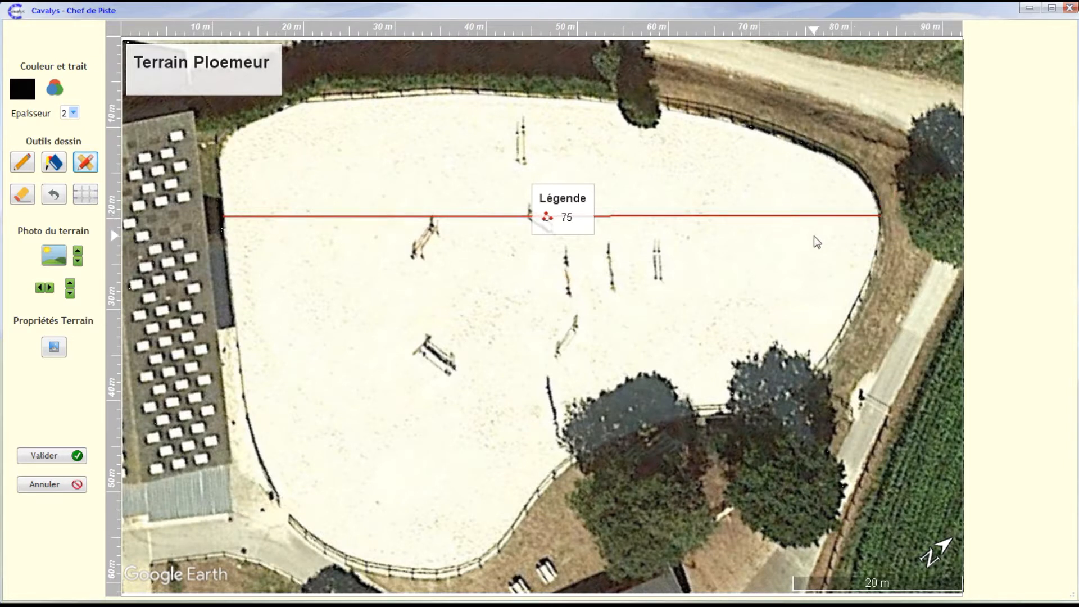
Enlarge the terrain photo and measure the red reference line again from end to end
click(78, 253)
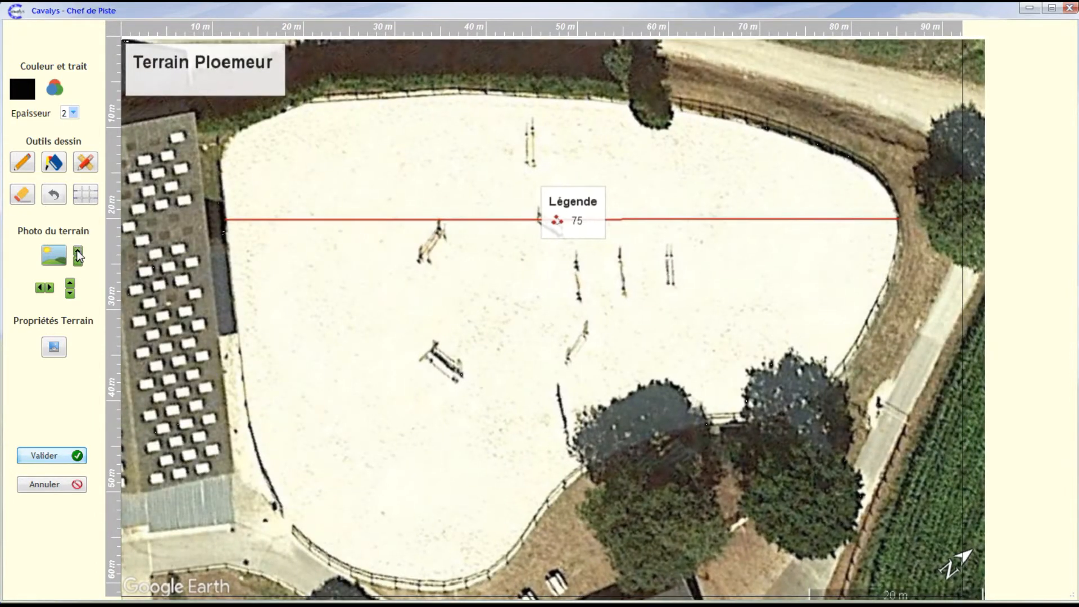
click(78, 253)
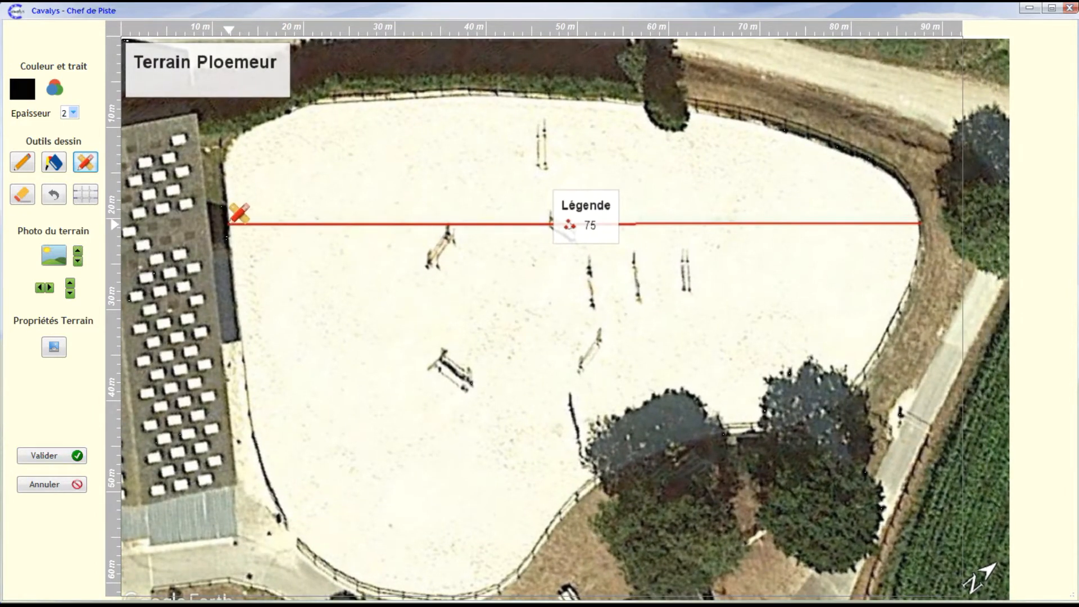
drag(231, 223, 923, 223)
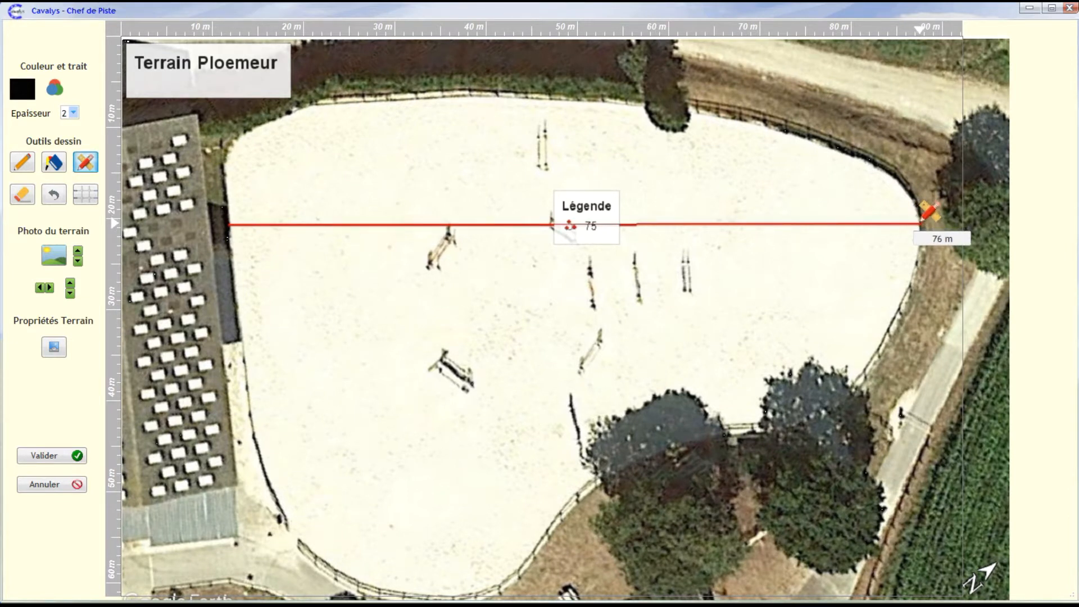
drag(922, 223, 921, 224)
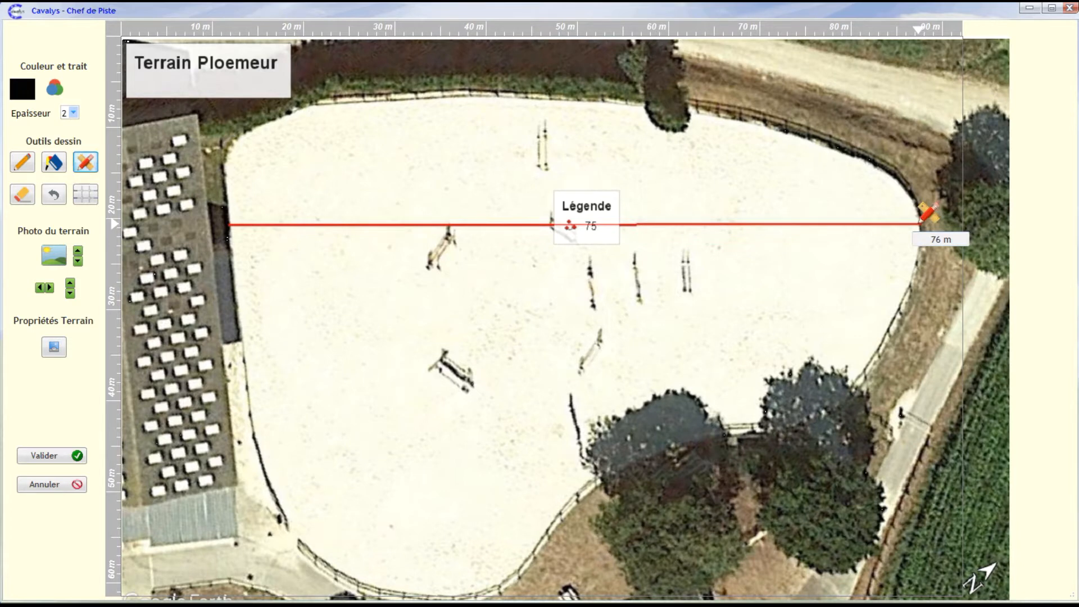
drag(922, 223, 921, 224)
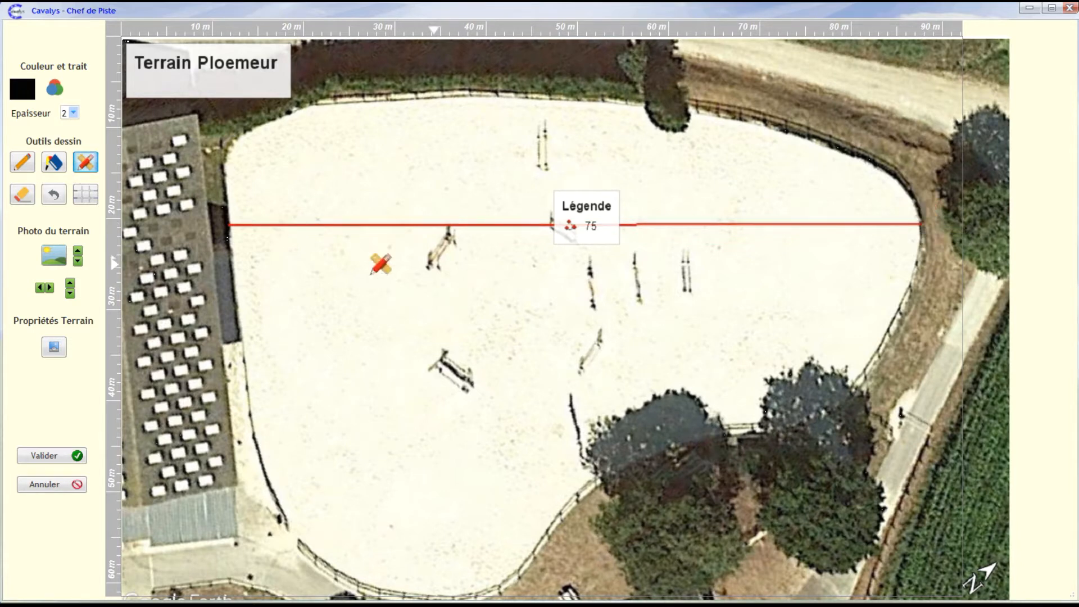
Reduce the terrain photo slightly and re-measure the red line so it matches the 75 m given in the legend
click(78, 261)
click(79, 262)
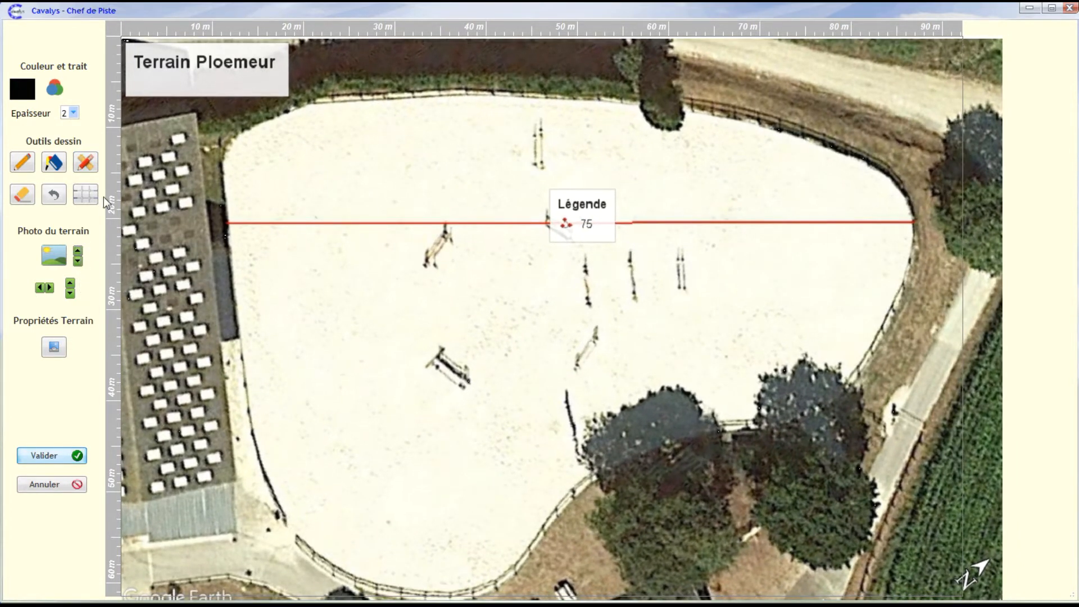
click(90, 167)
drag(231, 223, 914, 222)
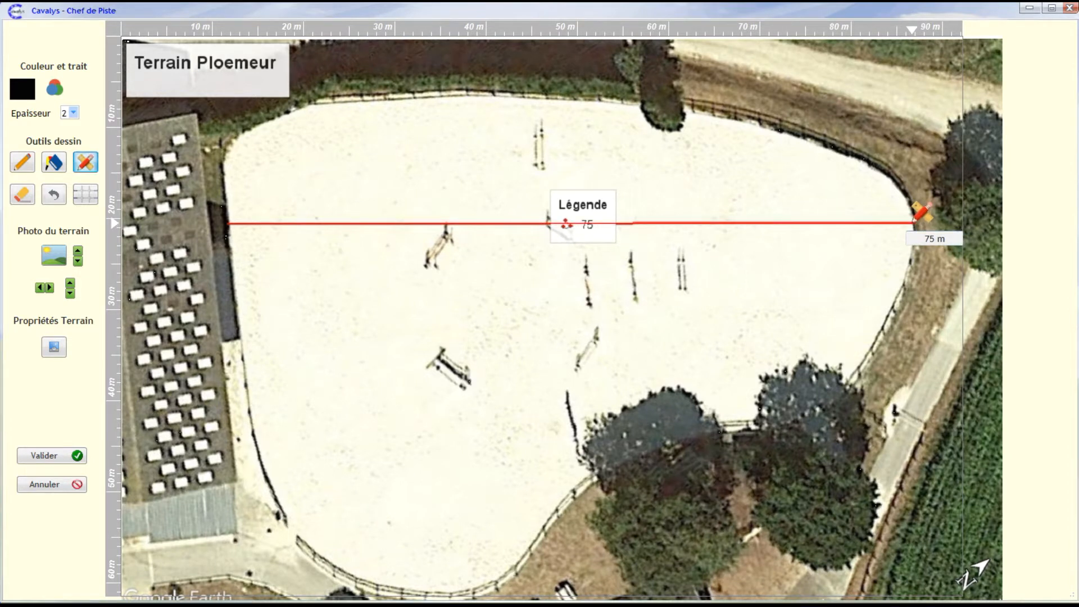
drag(913, 223, 914, 222)
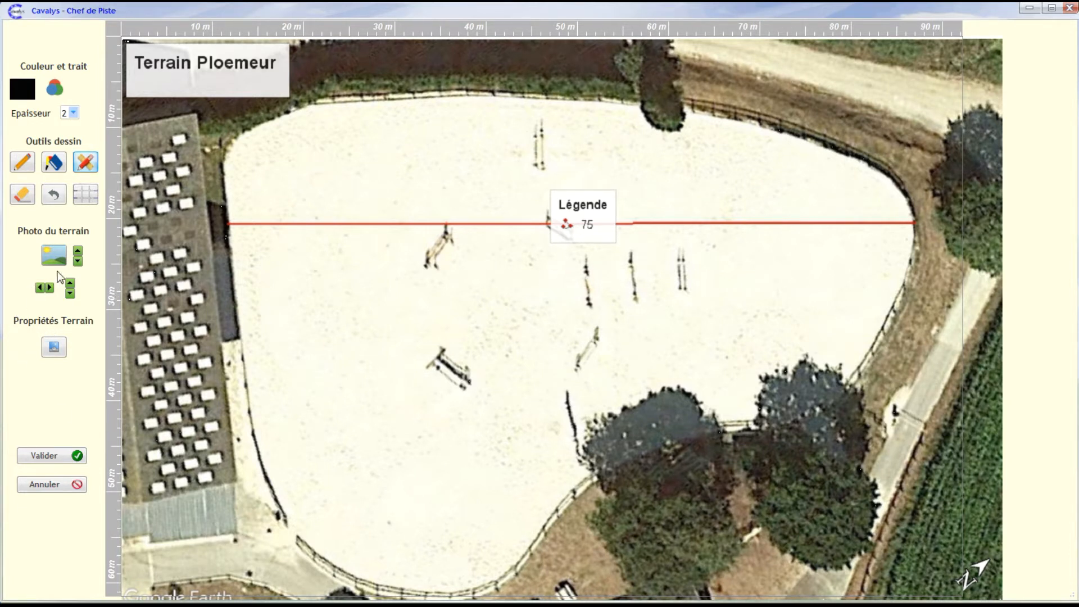
Shift the terrain photo upward so the arena's lower fence fits within the drawing area
click(71, 284)
click(71, 285)
click(71, 284)
click(70, 285)
click(71, 286)
click(70, 286)
click(70, 285)
click(70, 285)
click(71, 286)
click(71, 286)
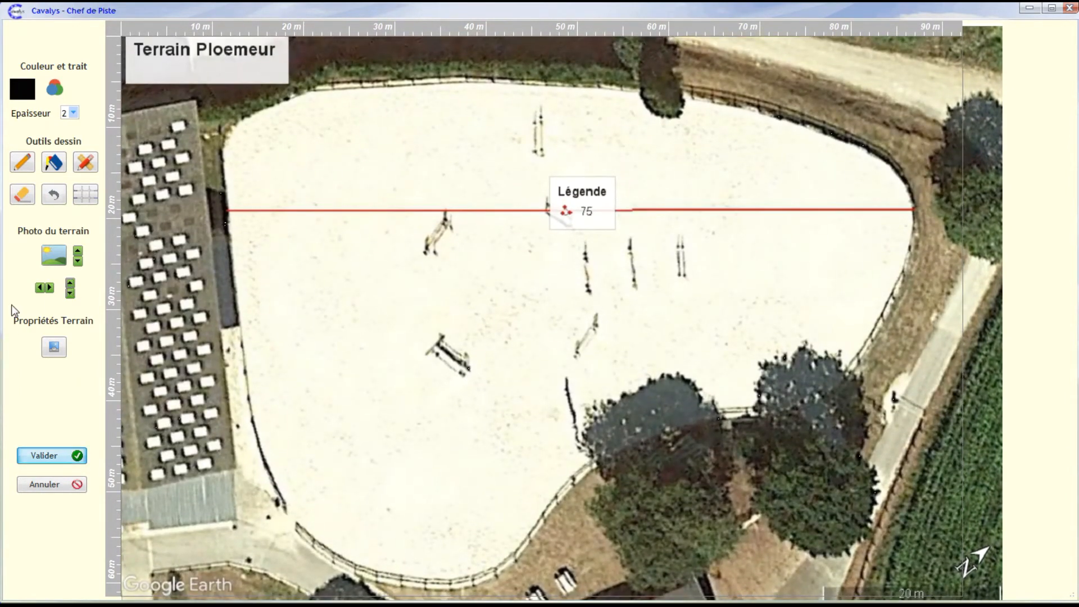
Shift the terrain photo slightly to the left within the drawing area
click(39, 288)
click(38, 289)
click(38, 288)
click(38, 288)
click(38, 289)
click(38, 288)
click(38, 289)
click(39, 288)
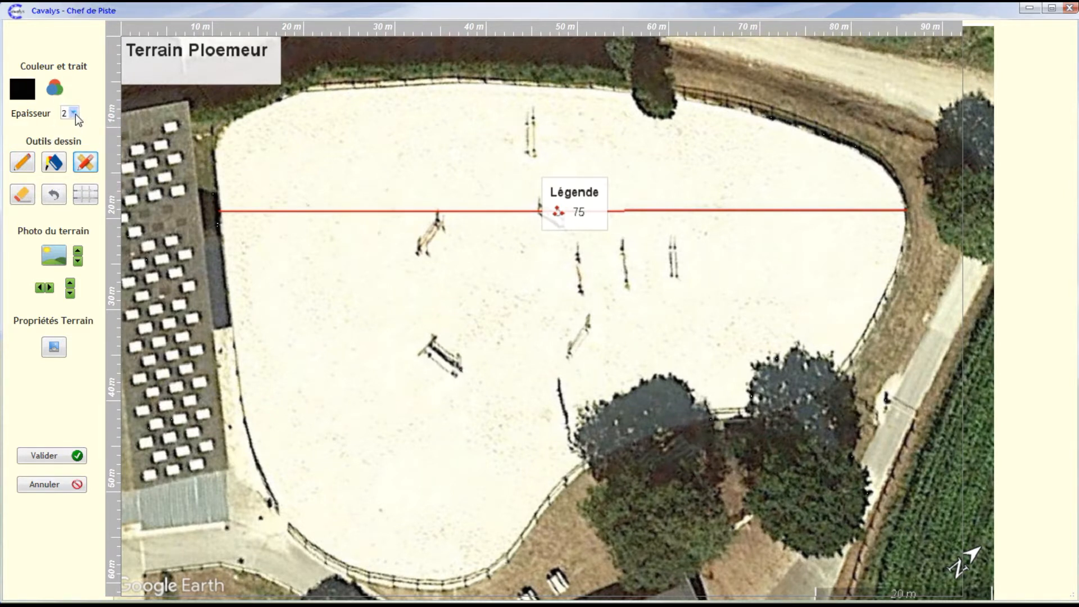
Trace the arena's upper, right and lower-right fence in black at thickness 2, checking the line with the photo hidden
click(22, 164)
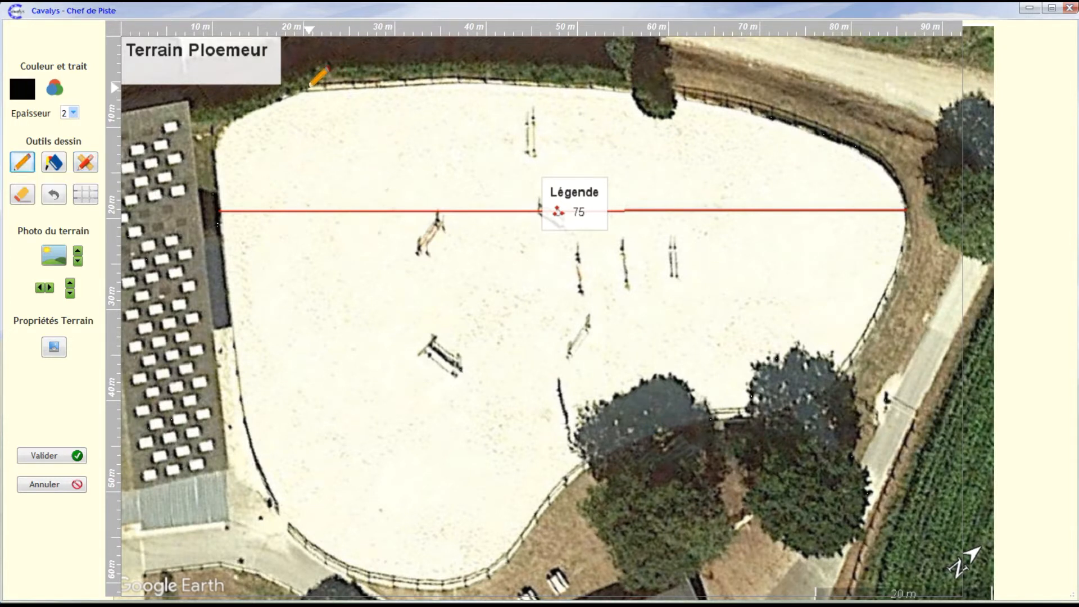
mouse_move(311, 87)
mouse_down()
mouse_move(443, 76)
mouse_move(649, 85)
mouse_move(804, 116)
mouse_move(899, 169)
mouse_move(907, 206)
mouse_move(895, 307)
mouse_move(882, 309)
mouse_move(847, 377)
mouse_move(779, 407)
mouse_move(631, 438)
mouse_move(566, 483)
mouse_move(513, 555)
mouse_up()
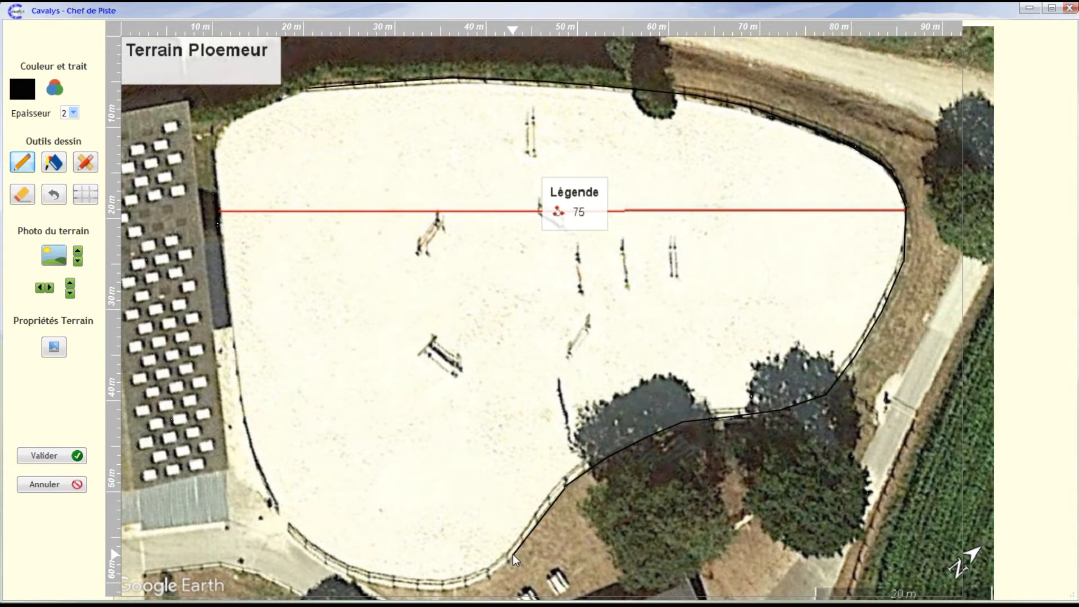
click(50, 253)
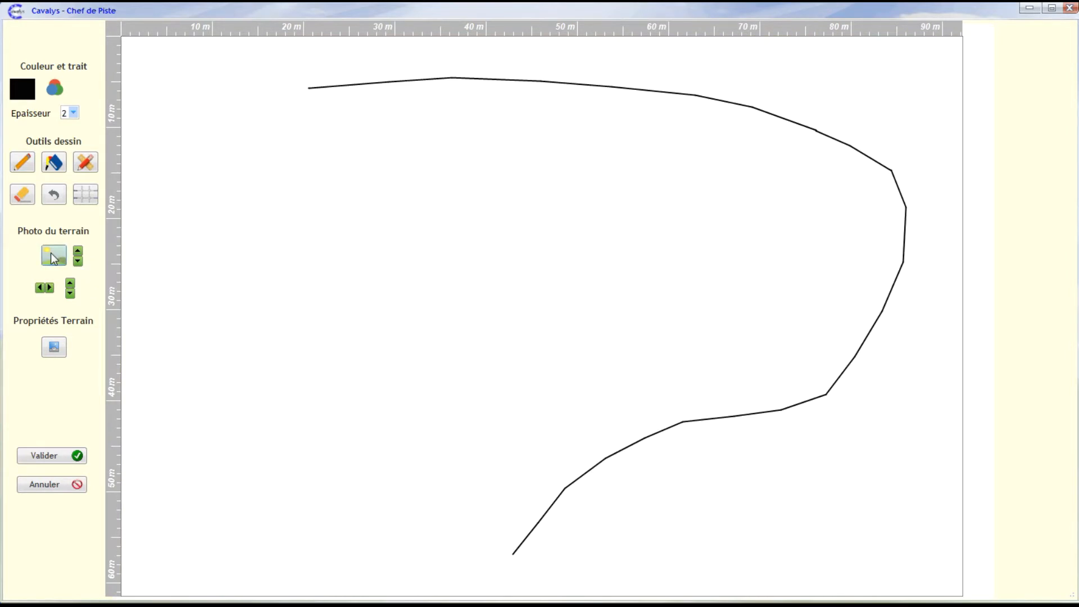
click(50, 253)
Continue the black outline along the lower fence curve and undo the stray last segment
click(22, 163)
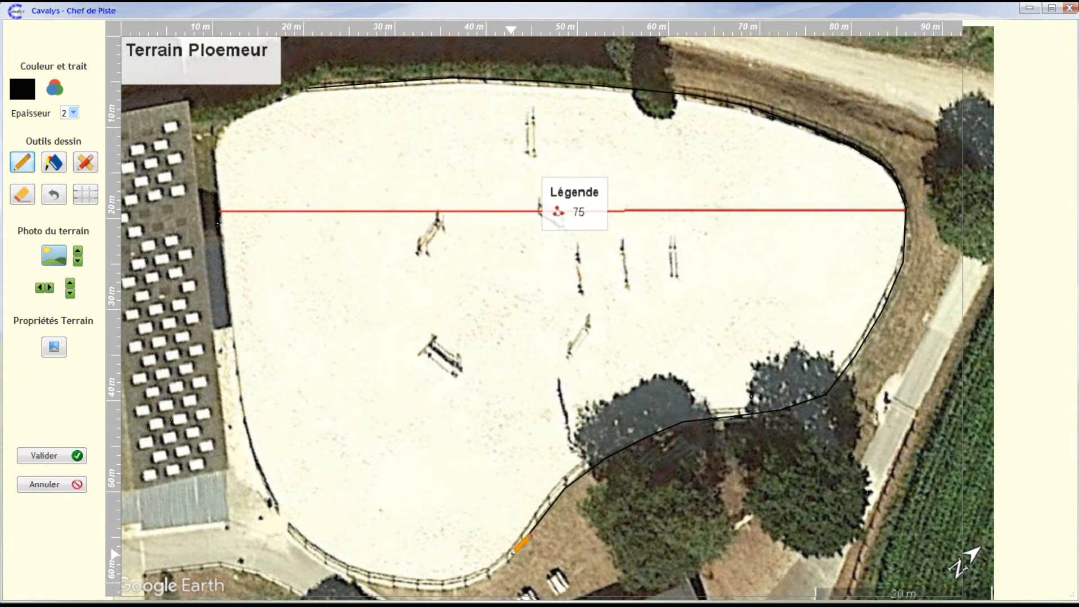
mouse_move(516, 553)
mouse_down()
mouse_move(489, 579)
mouse_move(411, 590)
mouse_move(380, 533)
mouse_up()
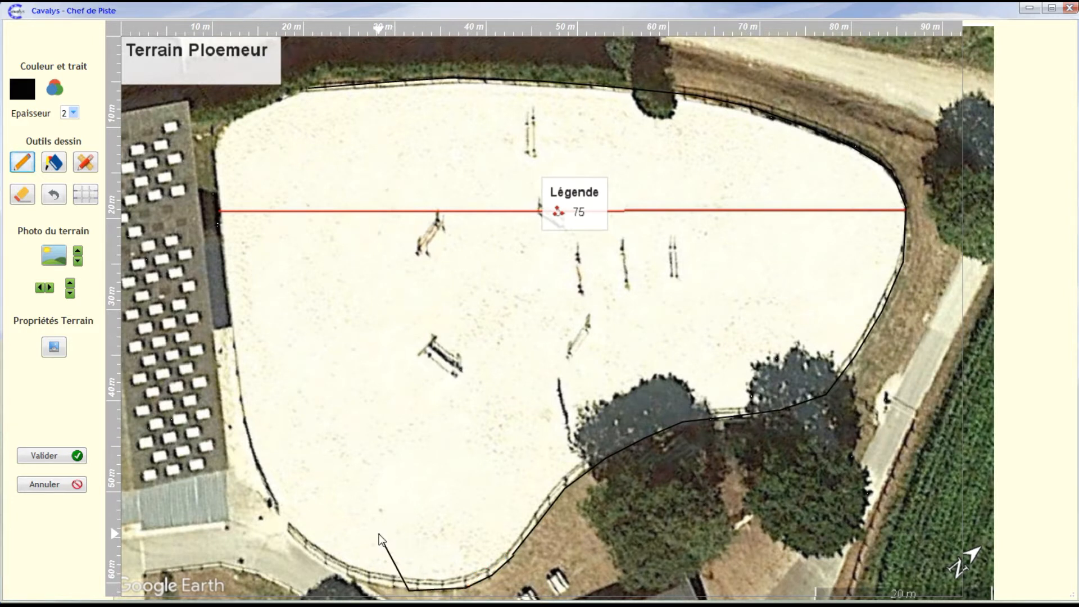
click(53, 197)
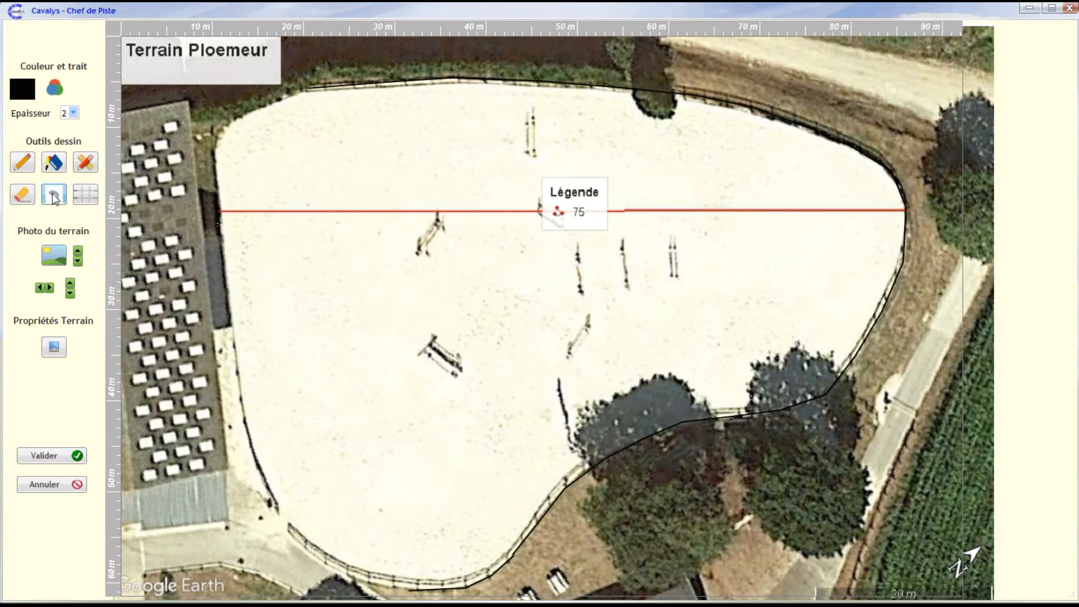
Trace the remaining lower and left fence to close the arena outline, and check it with the photo hidden
click(22, 163)
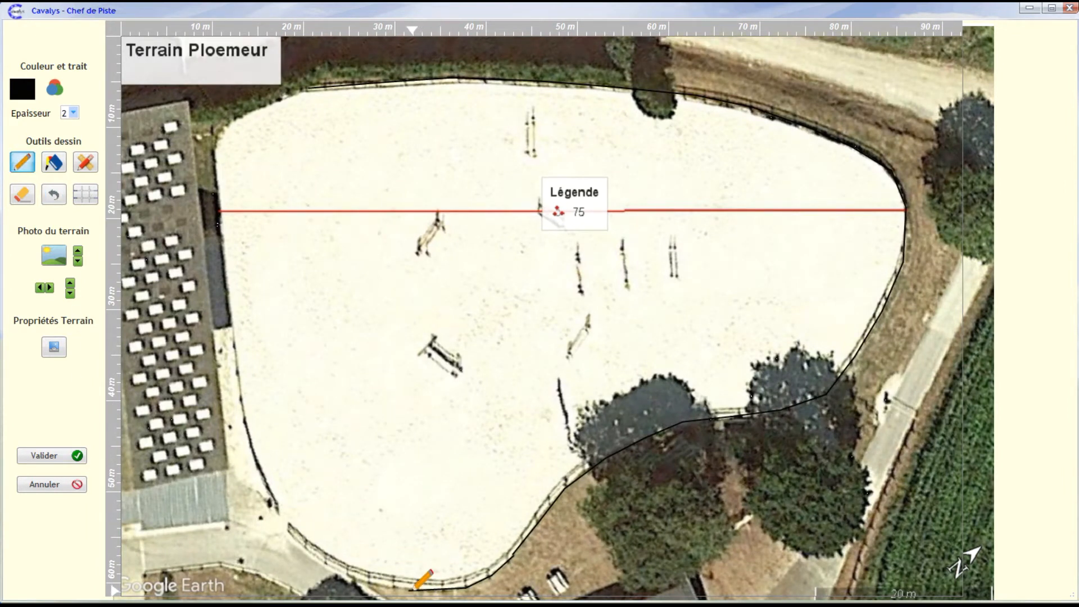
mouse_move(416, 588)
mouse_down()
mouse_move(347, 577)
mouse_move(289, 526)
mouse_move(296, 535)
mouse_move(262, 469)
mouse_move(344, 465)
mouse_up()
mouse_move(415, 494)
mouse_down()
mouse_move(378, 456)
mouse_move(191, 354)
mouse_move(241, 349)
mouse_move(243, 401)
mouse_up()
mouse_move(238, 349)
mouse_down()
mouse_move(211, 115)
mouse_move(219, 145)
mouse_move(217, 123)
mouse_move(308, 87)
mouse_up()
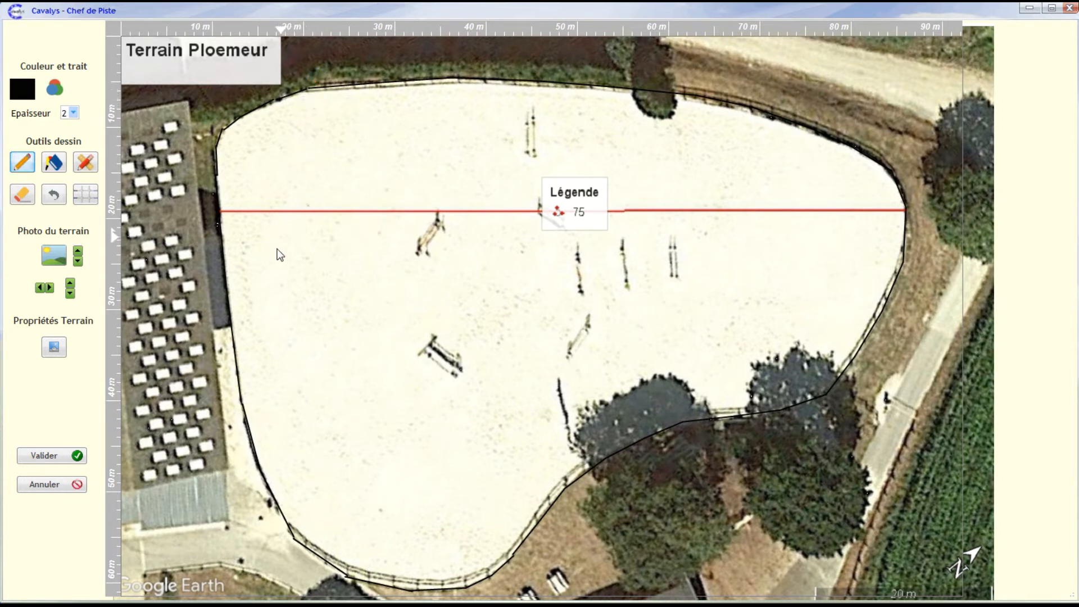
click(54, 256)
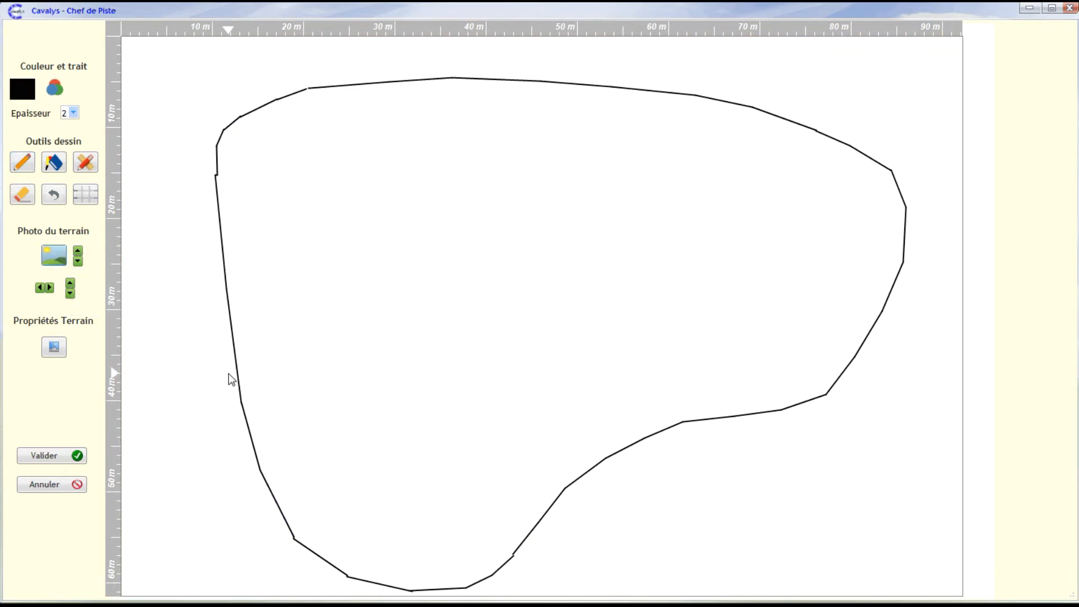
click(49, 254)
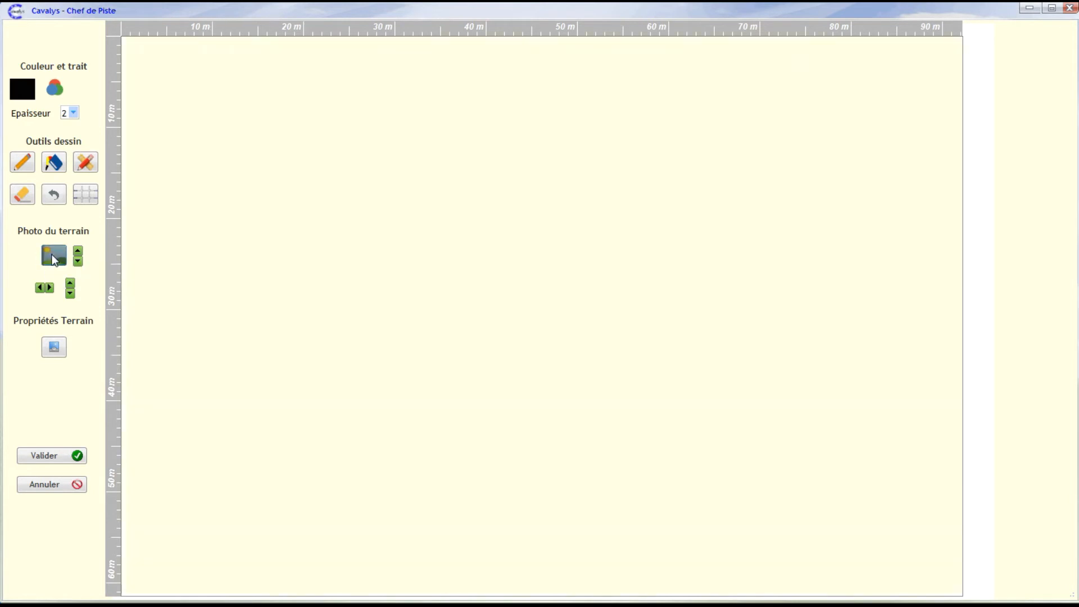
Set the drawing colour to blue #0011FA and outline the narrow rectangle beside the left fence, about 2 m wide
click(58, 89)
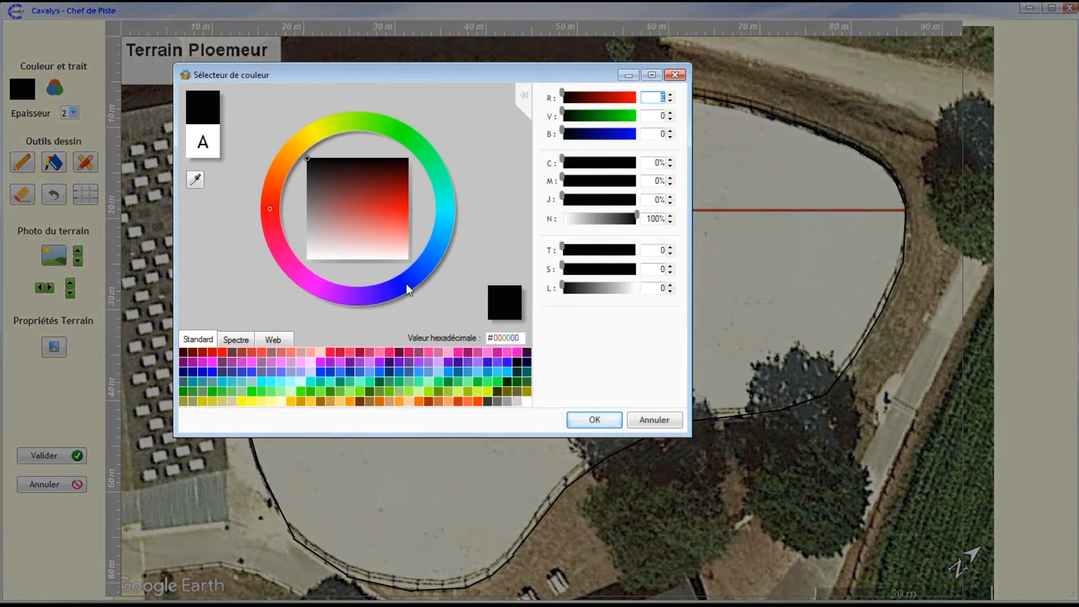
click(406, 283)
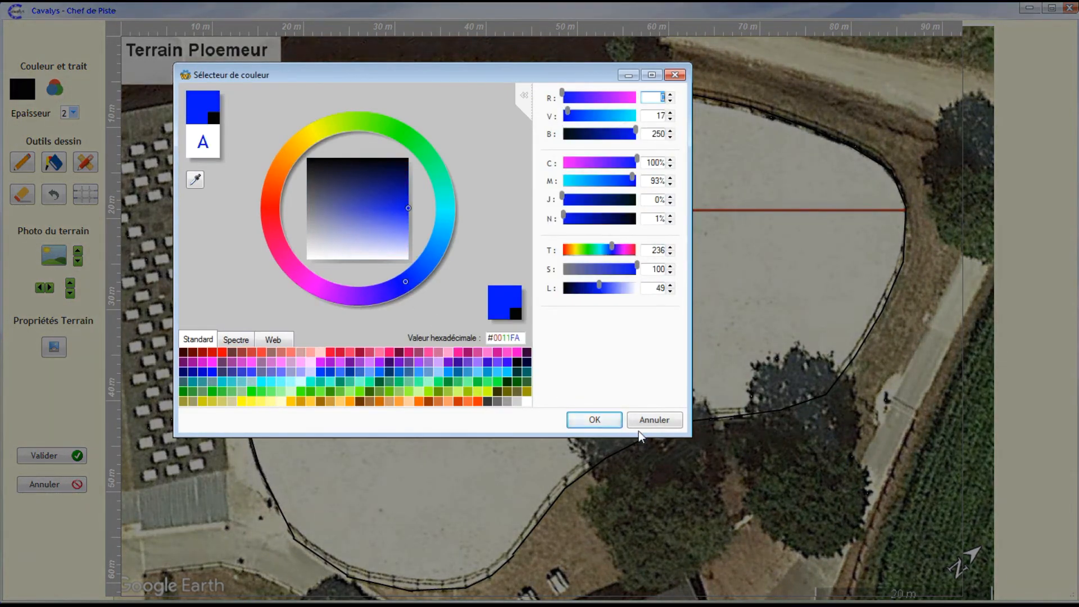
click(585, 424)
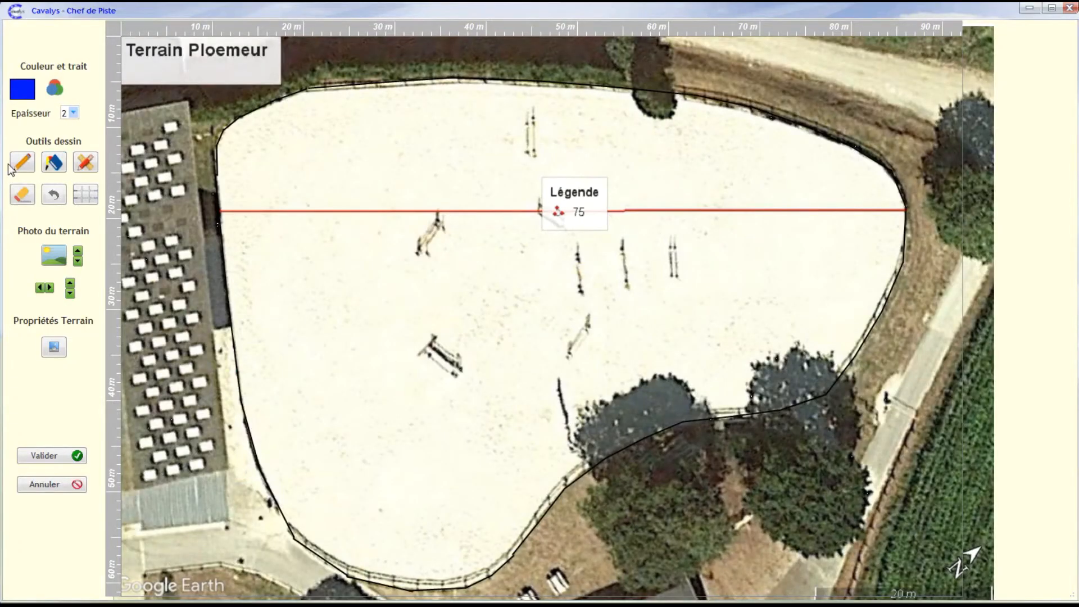
click(23, 162)
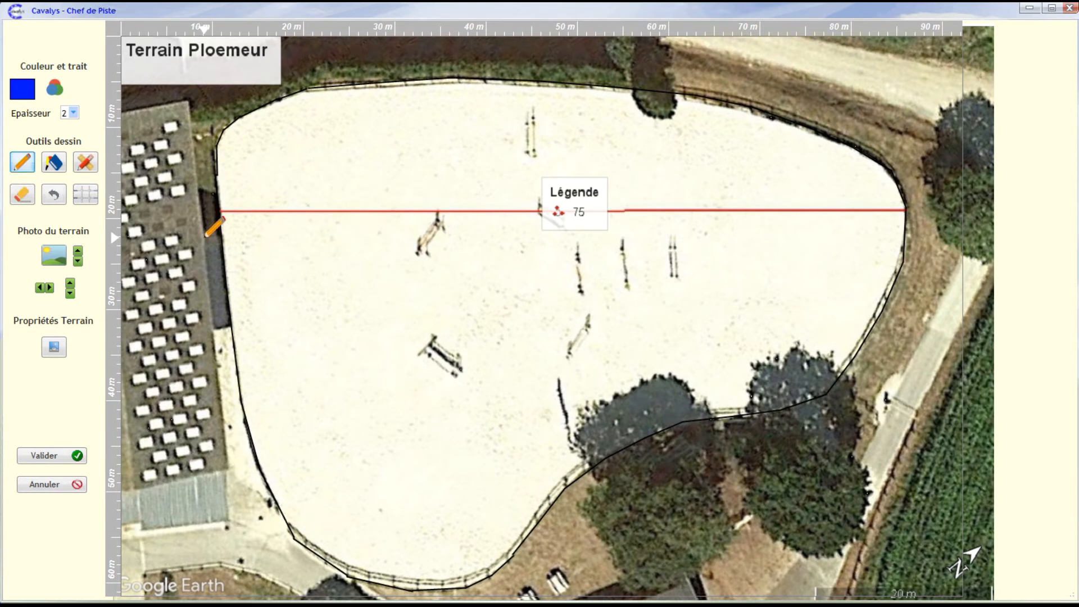
mouse_move(206, 237)
mouse_down()
mouse_move(218, 330)
mouse_move(231, 319)
mouse_move(228, 256)
mouse_move(223, 232)
mouse_move(206, 238)
mouse_up()
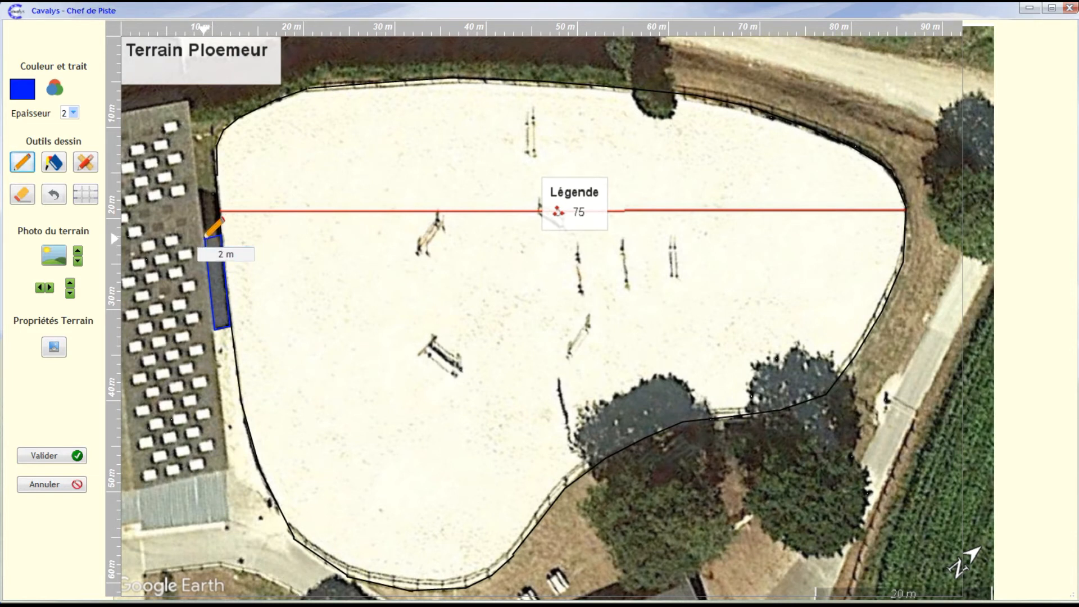
drag(205, 238, 206, 238)
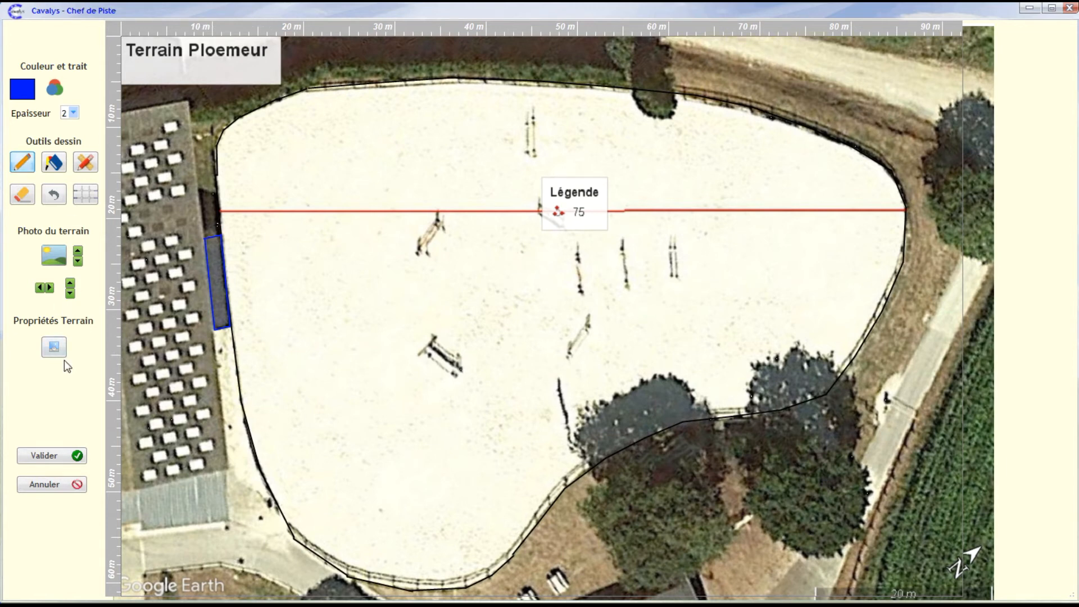
Hide the terrain photo and fill the inside of the arena outline with a very pale yellow
click(54, 255)
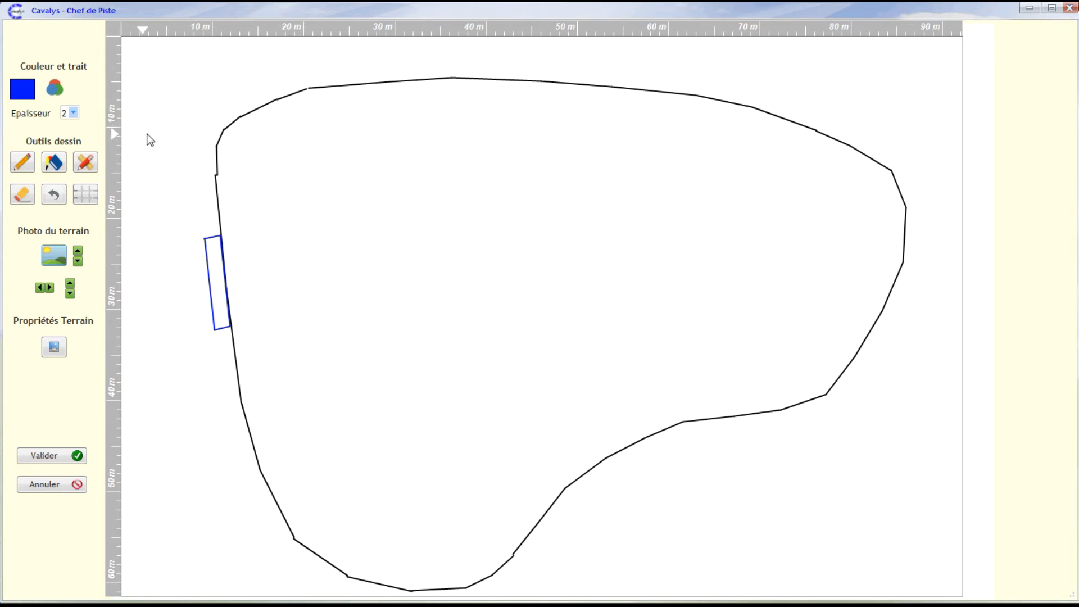
click(56, 87)
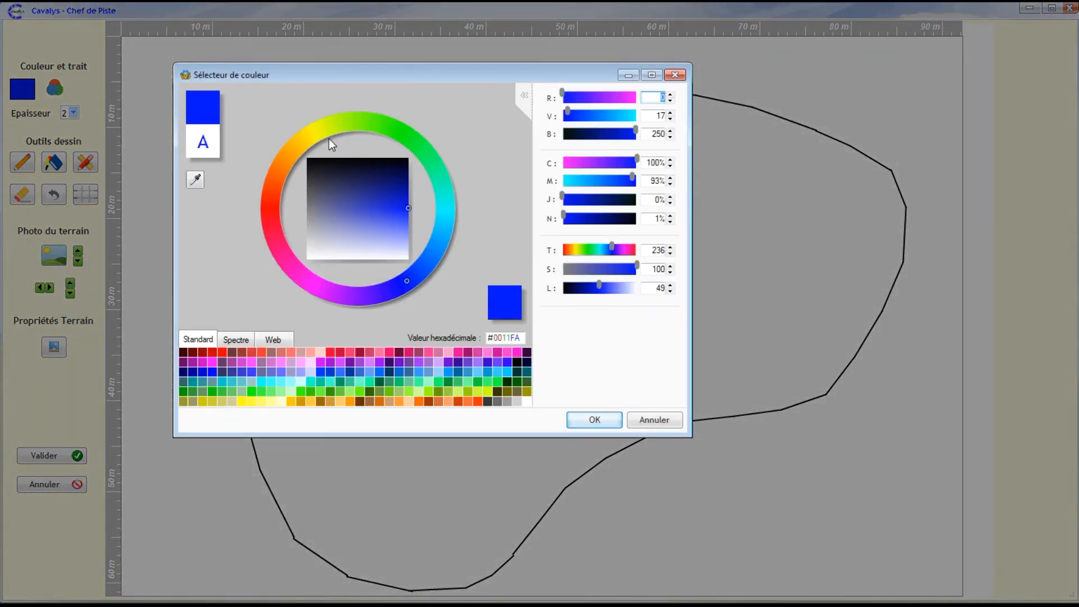
click(328, 138)
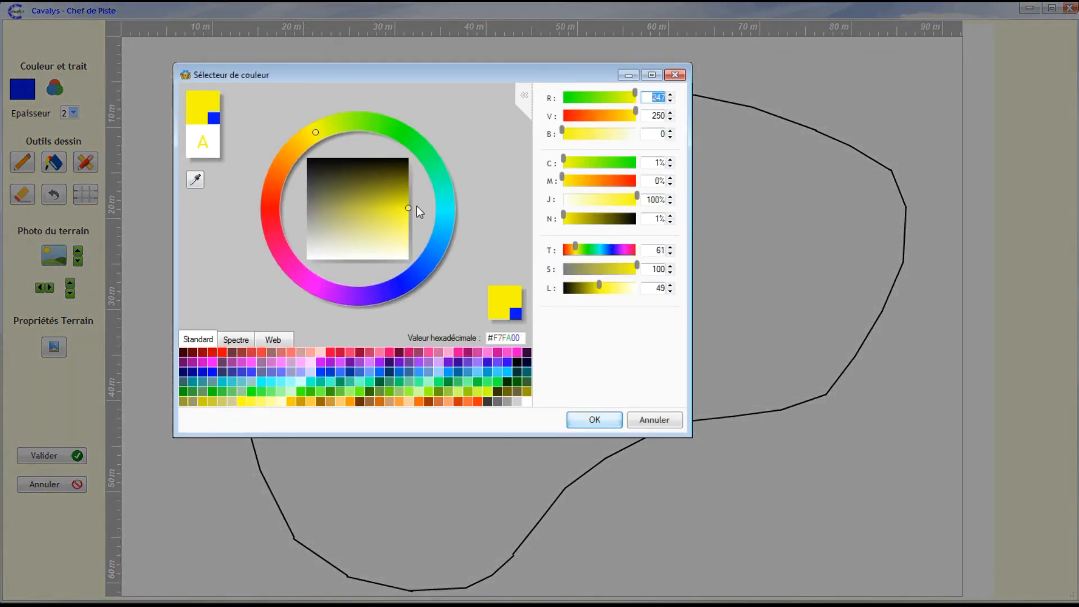
drag(407, 208, 402, 255)
click(597, 427)
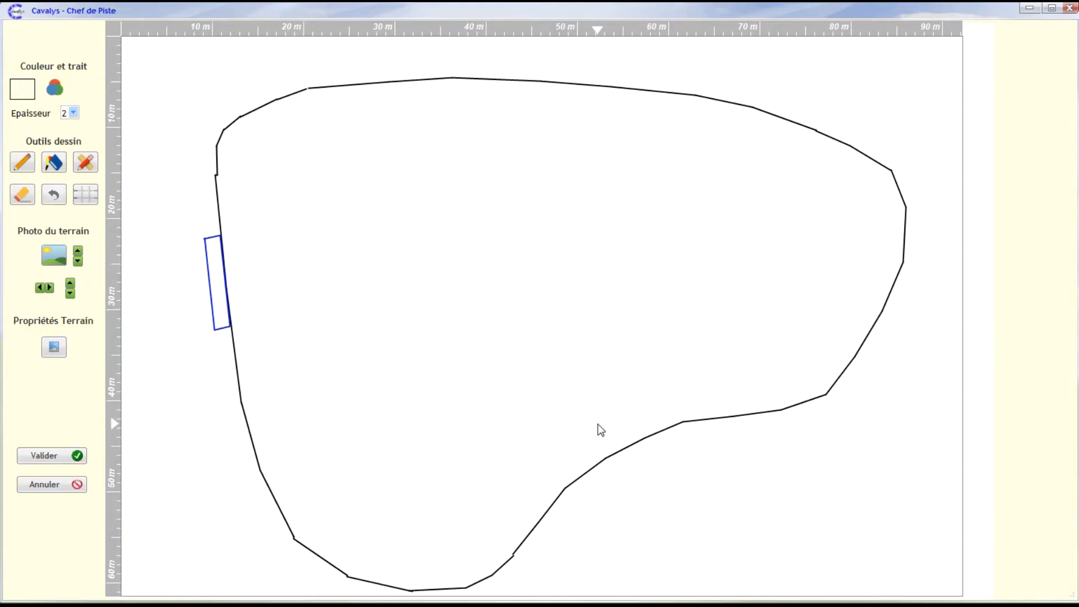
click(54, 162)
click(481, 231)
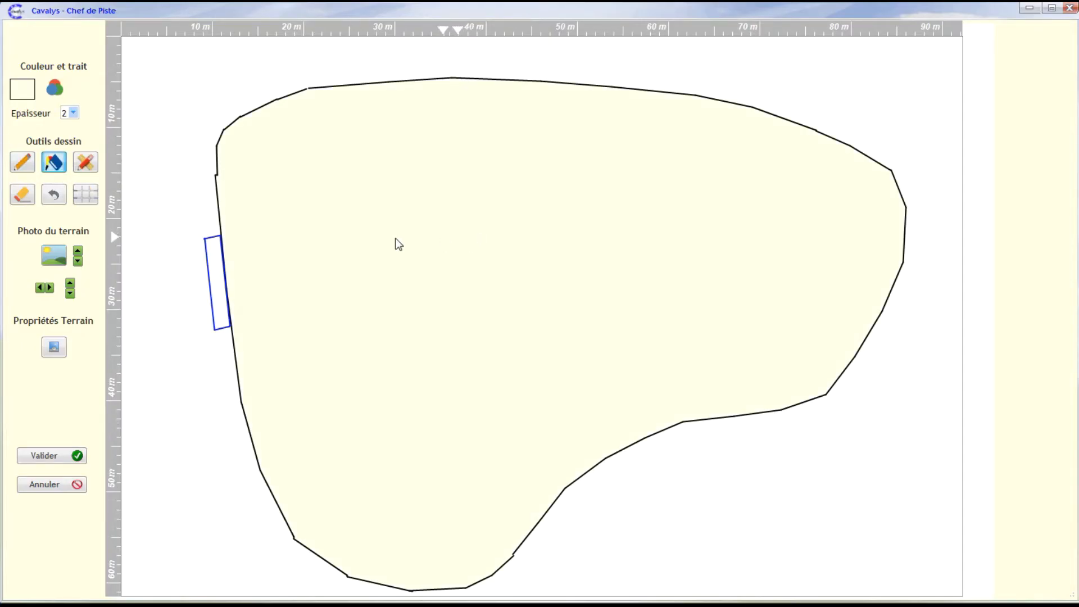
Set the drawing colour to grey #808172 and fill the area outside the arena outline with it
click(54, 89)
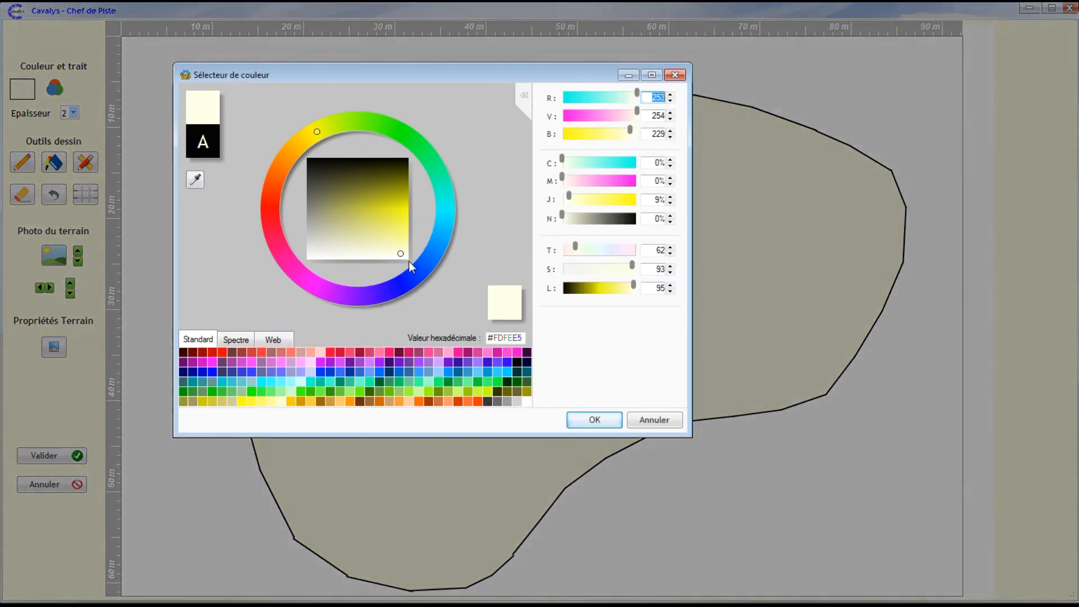
drag(312, 184, 312, 207)
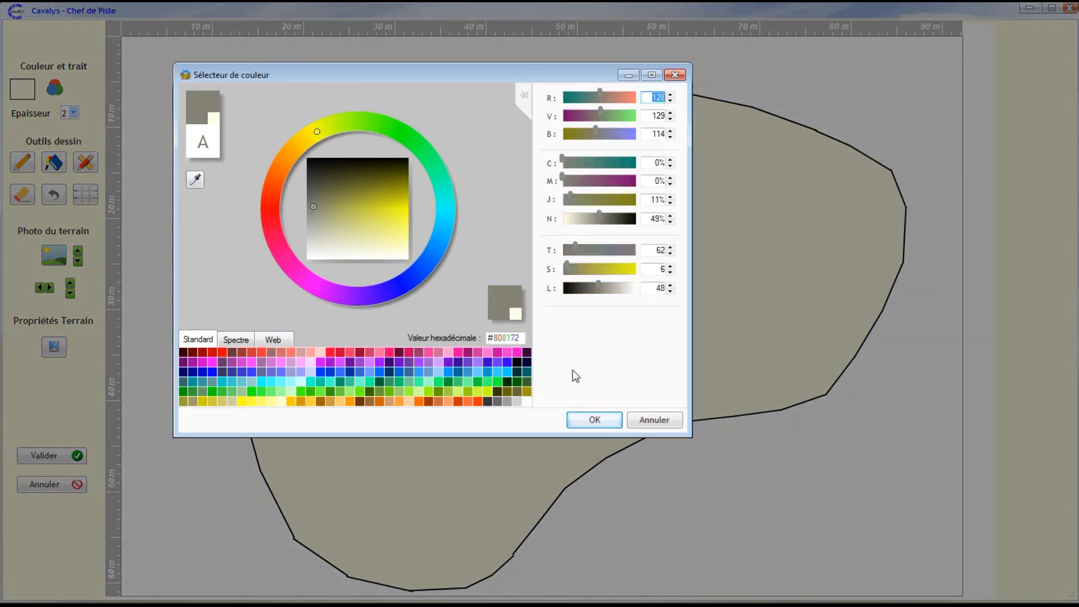
click(594, 418)
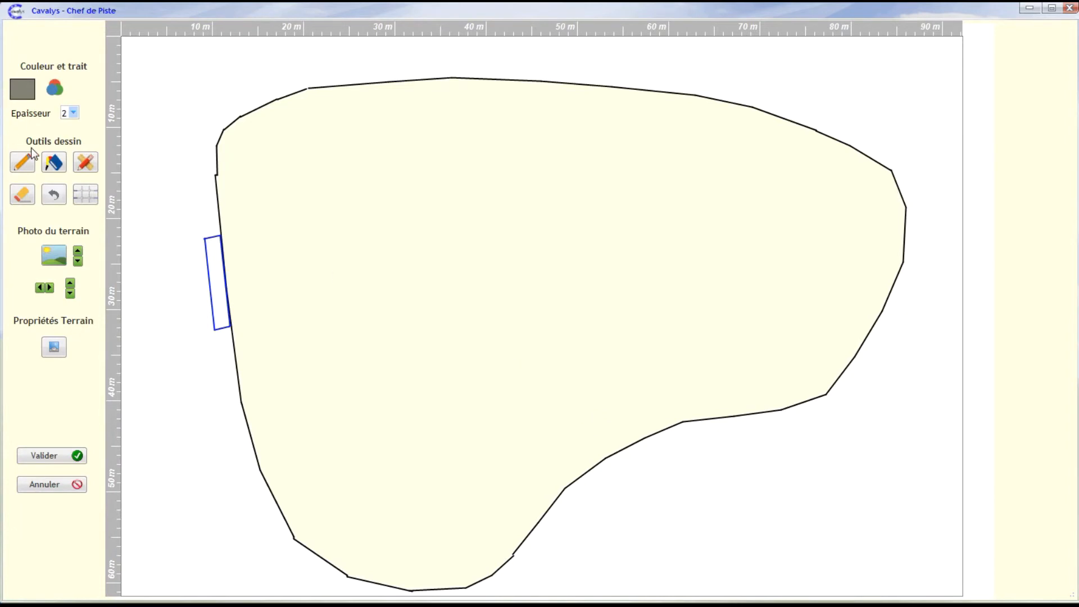
click(63, 164)
click(171, 248)
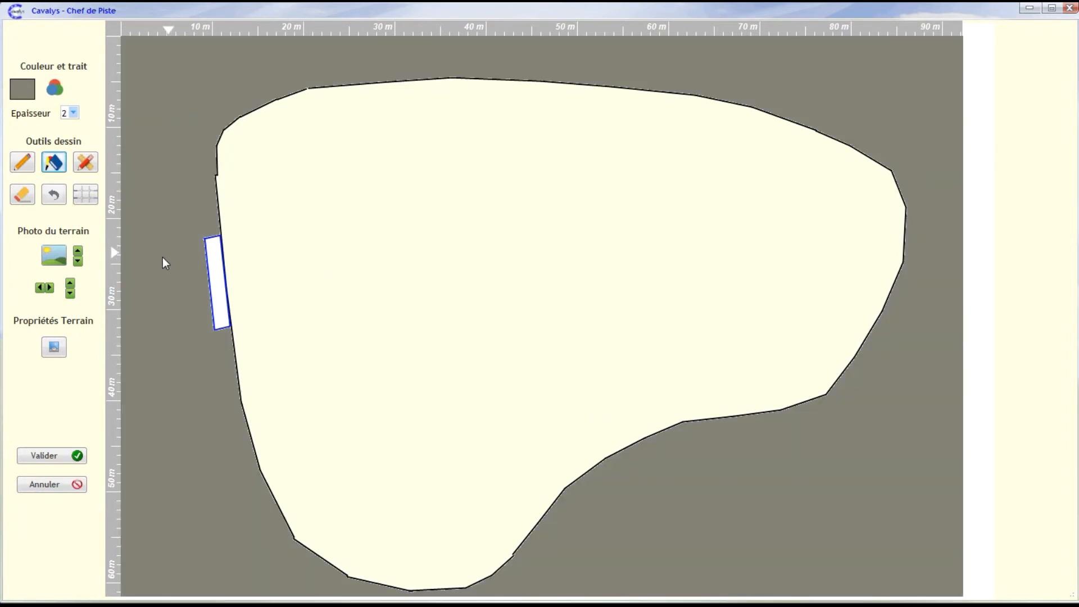
Fill the narrow rectangle beside the left fence with light blue #8380F9 and validate the finished terrain drawing
click(57, 172)
click(53, 88)
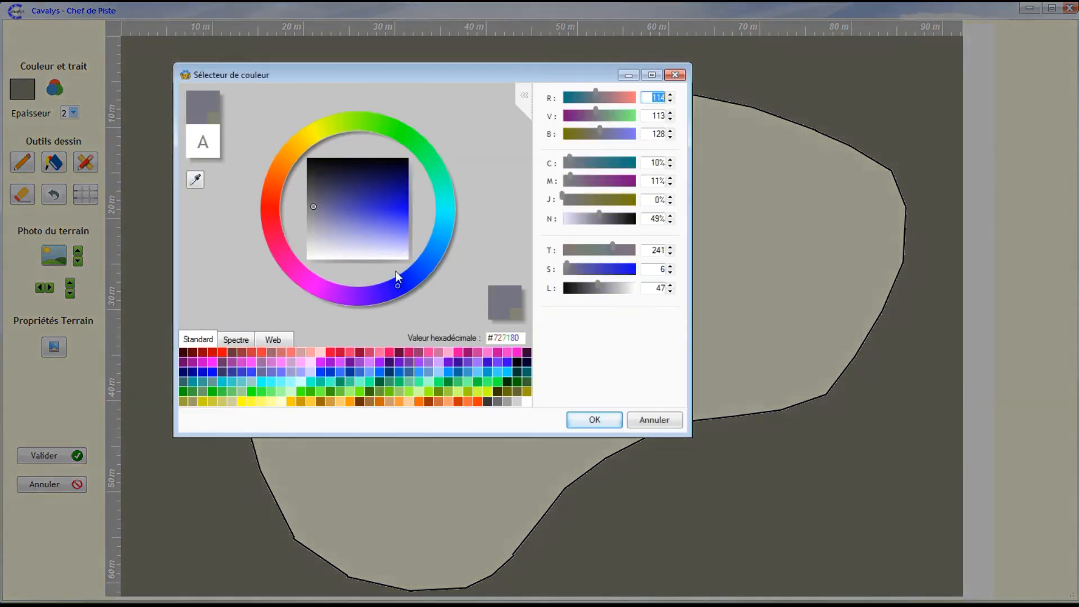
mouse_move(313, 206)
mouse_down()
mouse_move(403, 194)
mouse_move(400, 232)
mouse_up()
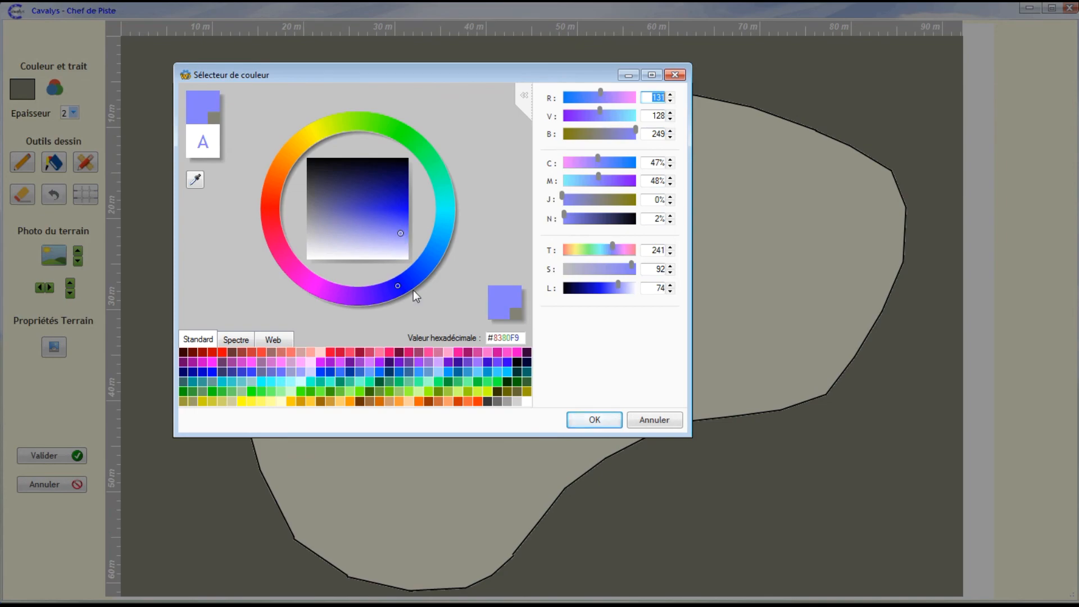
click(588, 420)
click(54, 162)
click(224, 272)
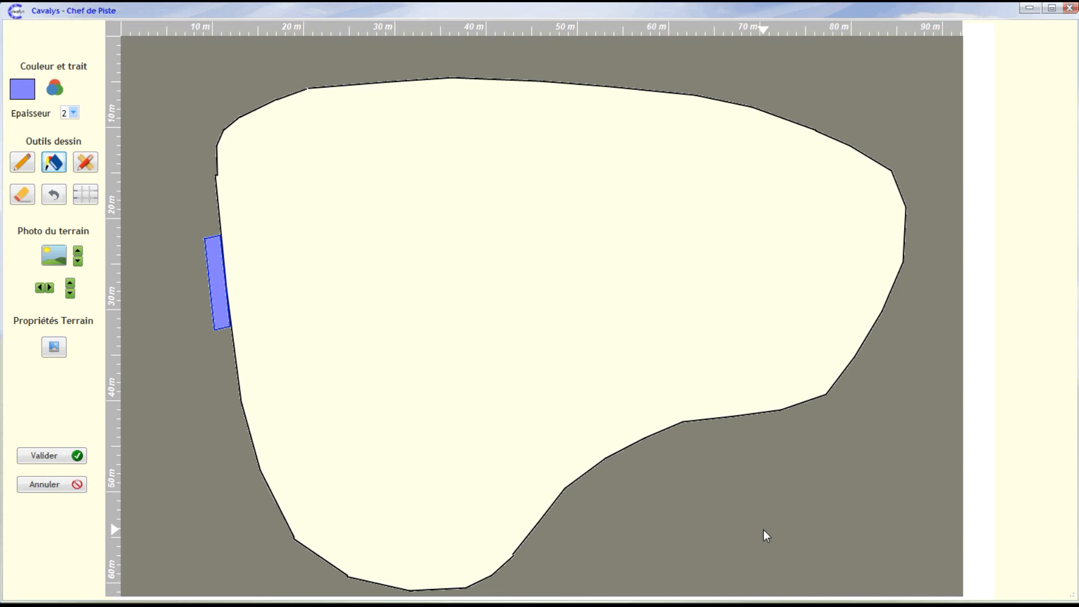
click(48, 457)
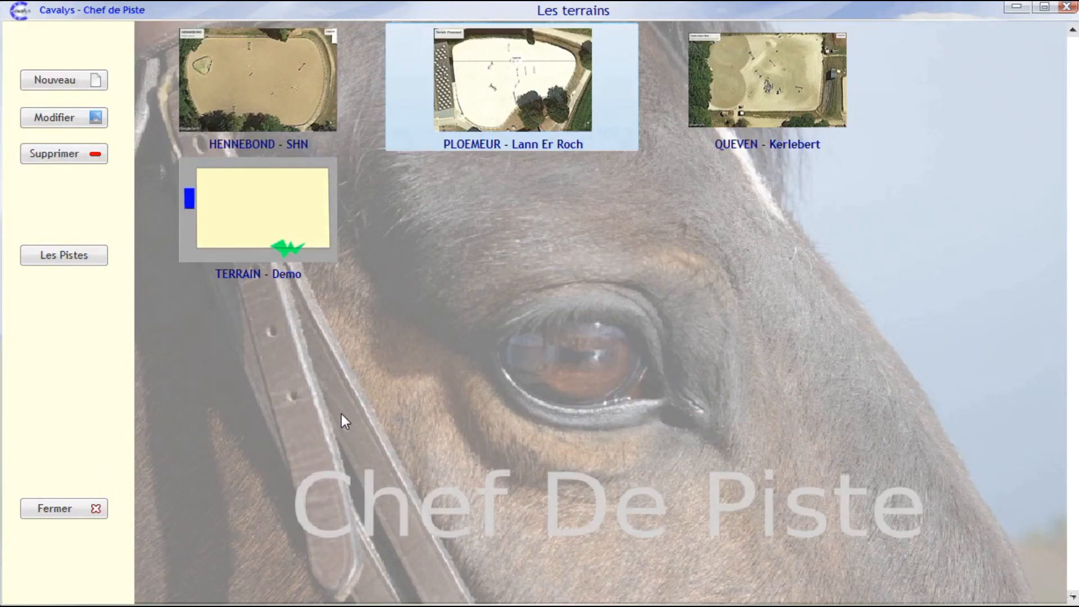